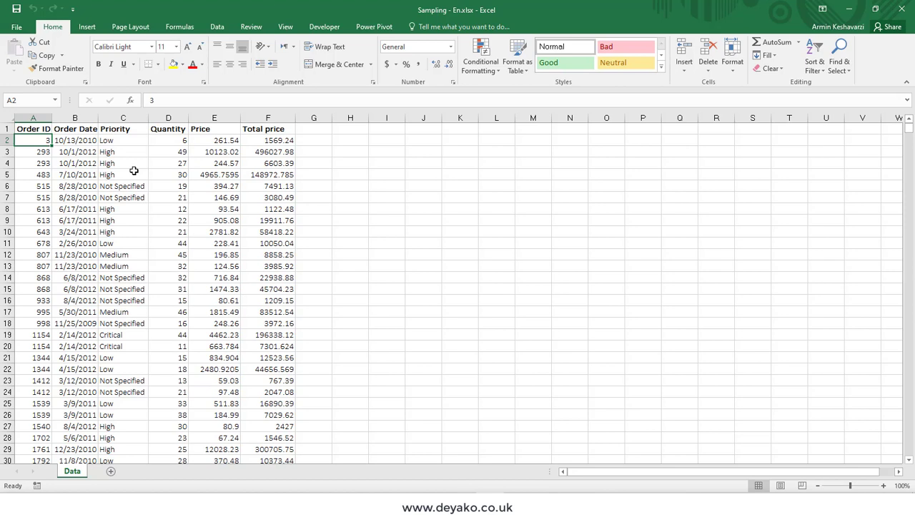
Check the Analysis ToolPak entry in the list of available Excel add-ins and close the list.
click(226, 29)
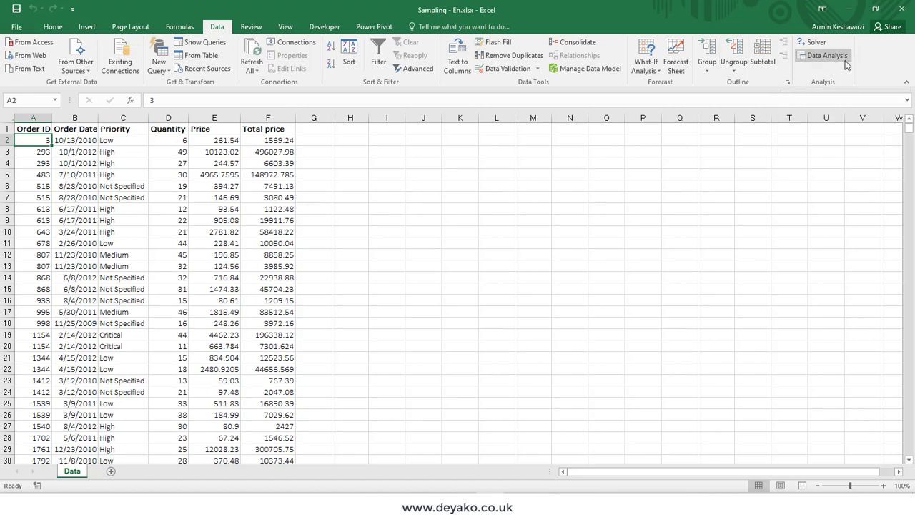
click(16, 27)
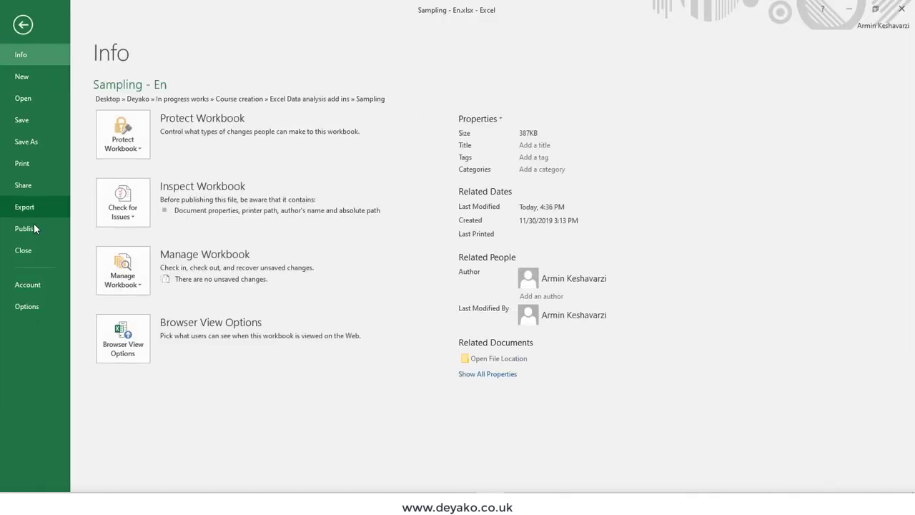
click(26, 307)
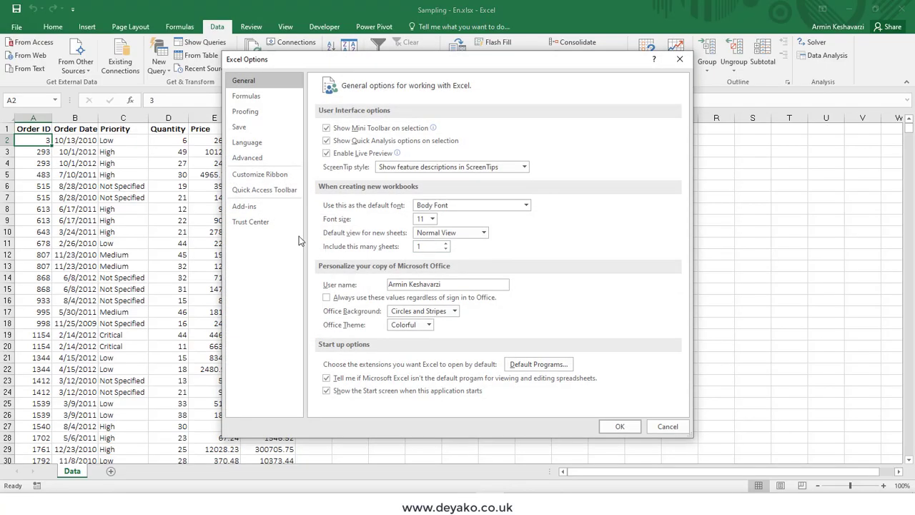
click(245, 207)
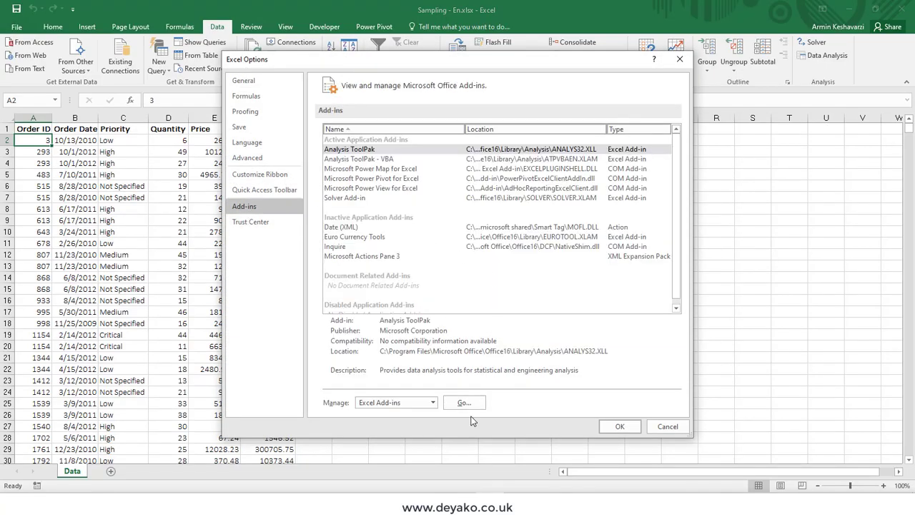
click(465, 404)
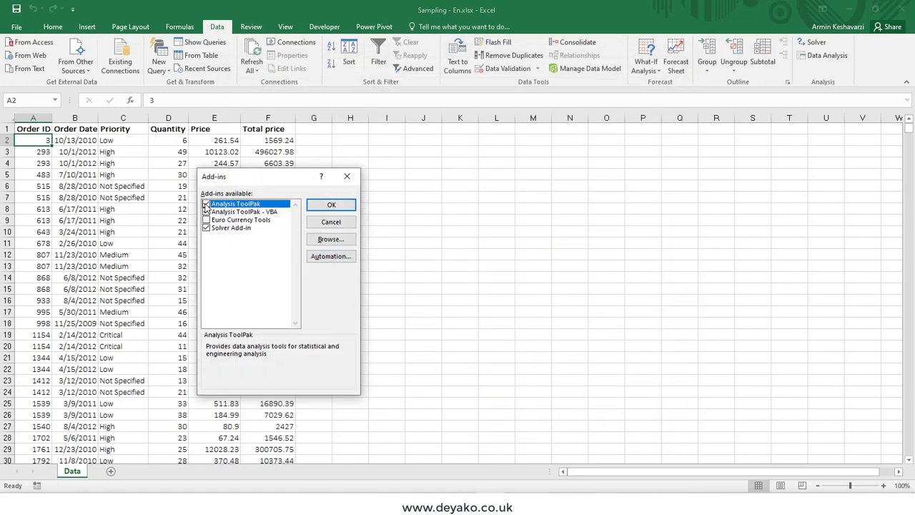
click(343, 178)
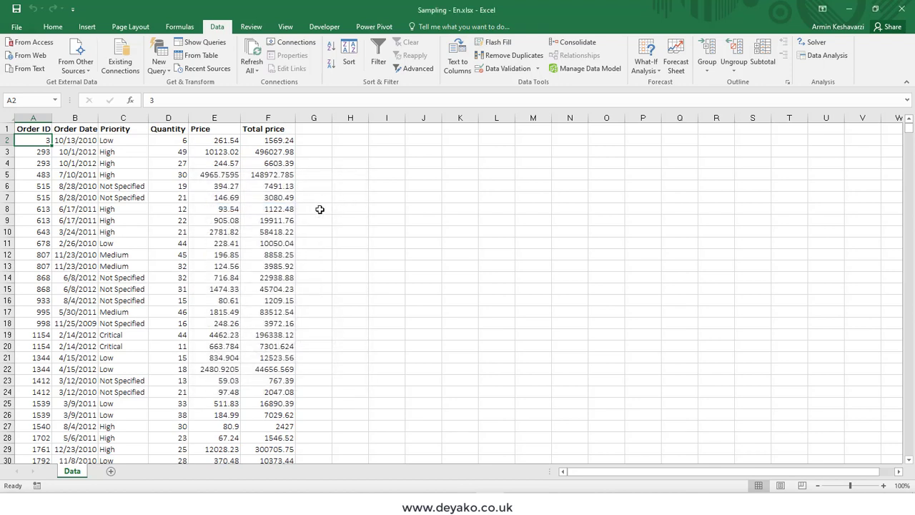
Start the Sampling tool from the data analysis tools and move its dialog clear of the first columns.
click(830, 56)
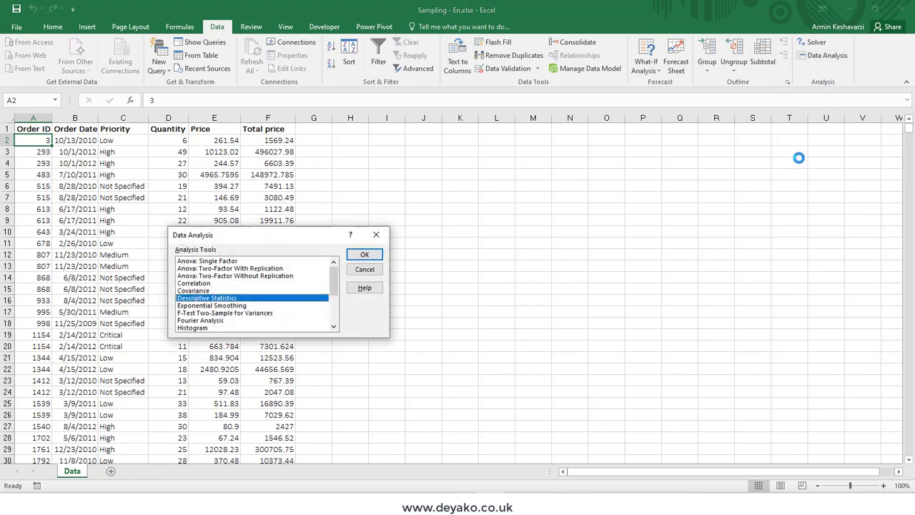
drag(333, 279, 331, 306)
click(218, 313)
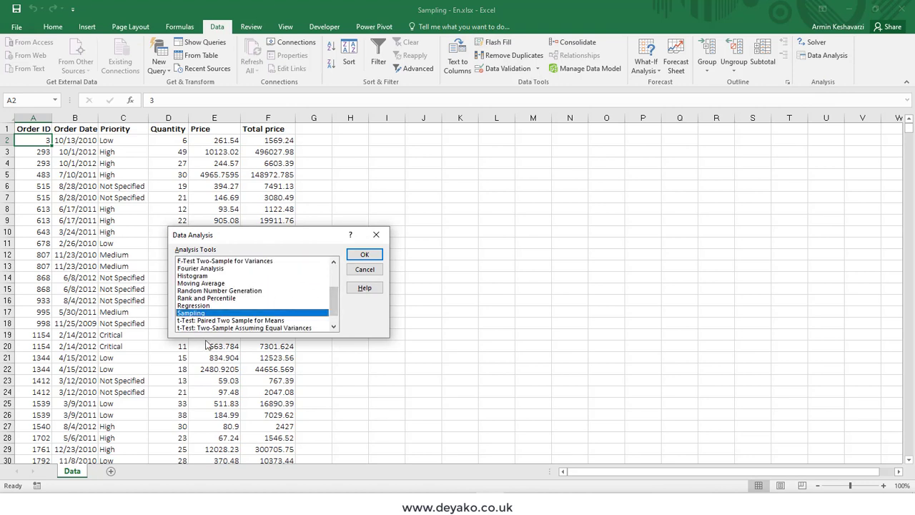
click(365, 256)
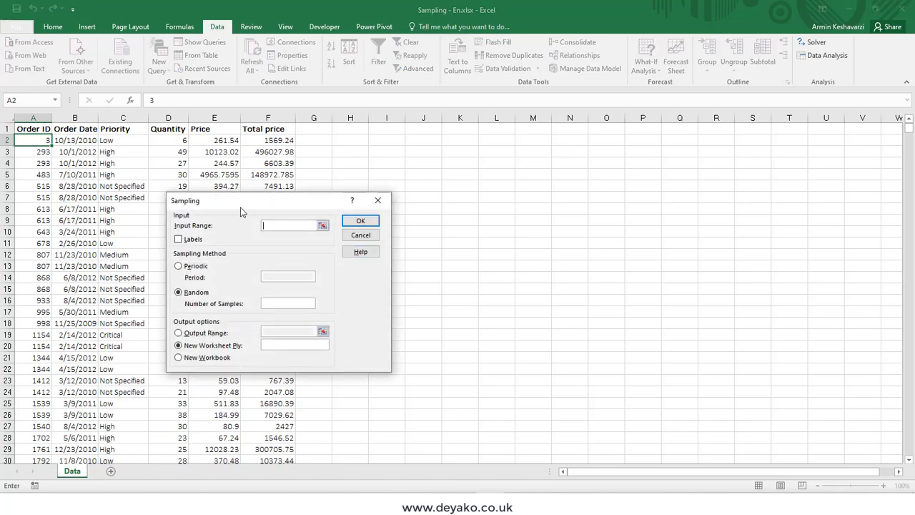
drag(254, 206, 332, 204)
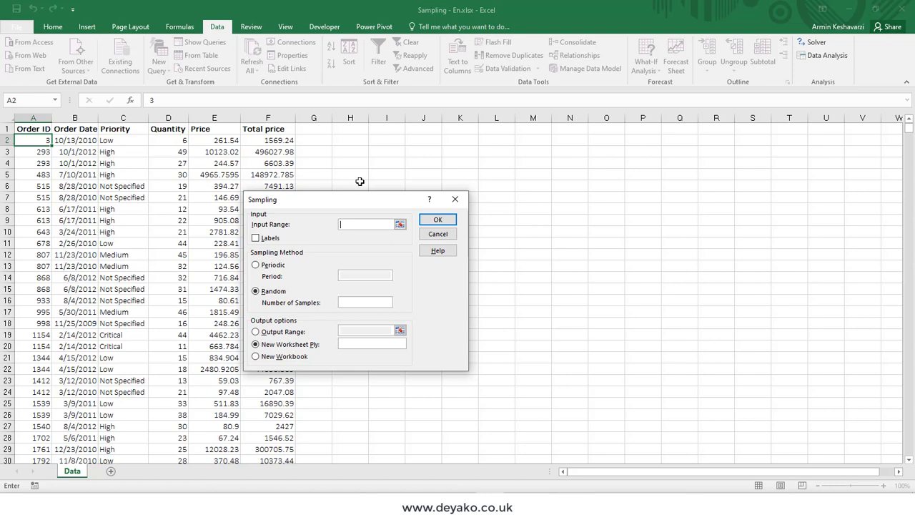
Set the sampling input range to the whole Order ID column including its header, $A$1:$A$8400.
click(40, 141)
key(ctrl+shift+Down)
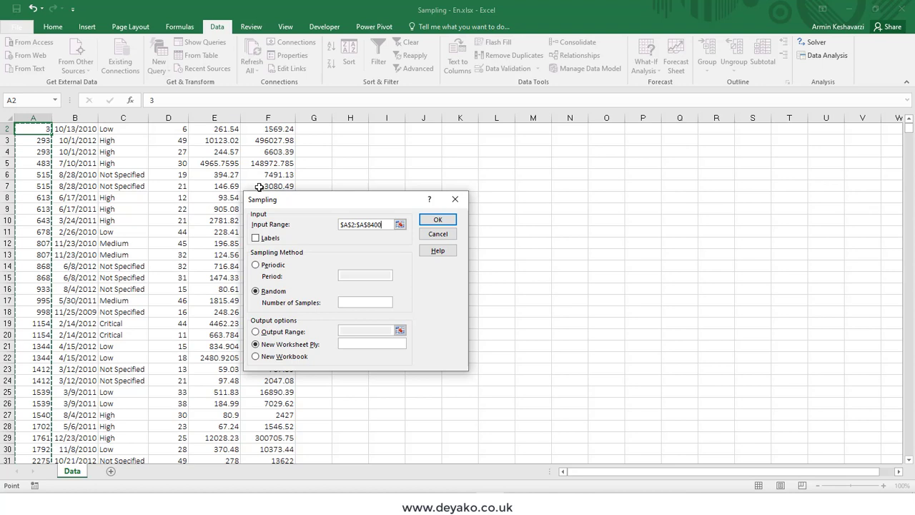
key(ctrl+shift+Down)
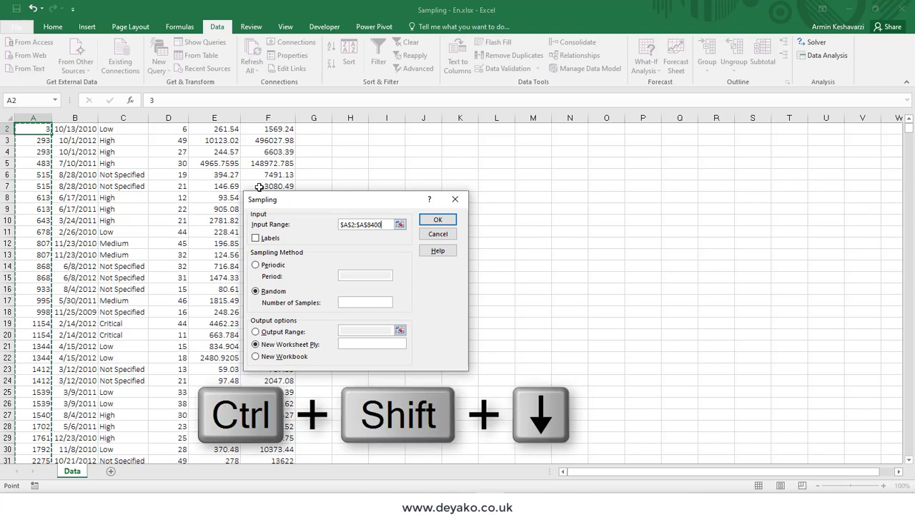
scroll(215, 203, up, 1)
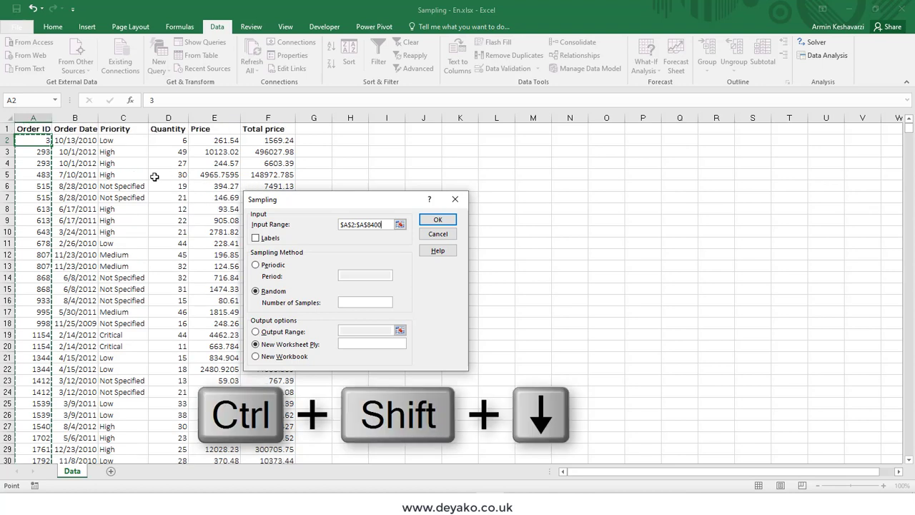
click(352, 224)
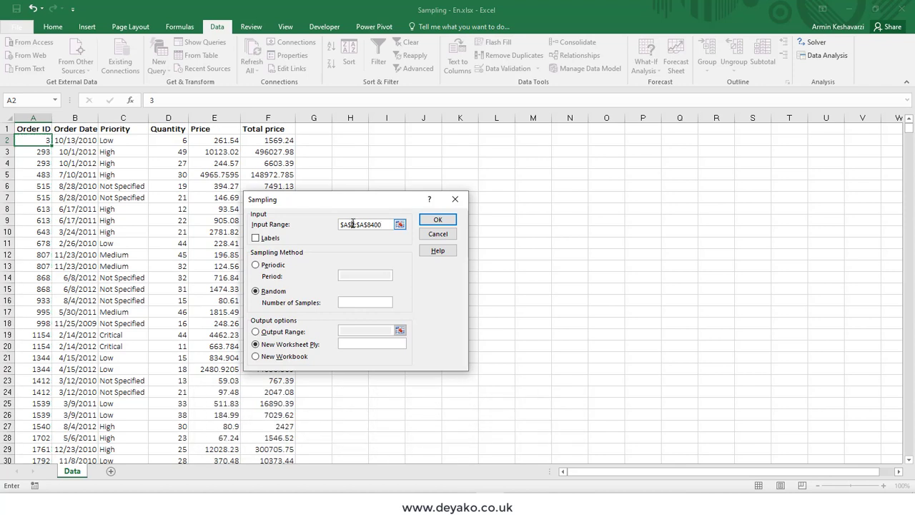
key(BackSpace)
text(1)
Mark the input range as having labels and set the number of random samples to 50.
click(267, 241)
click(351, 303)
text(50)
Try to place the sampling output in the current sheet at cell $N$1.
click(297, 333)
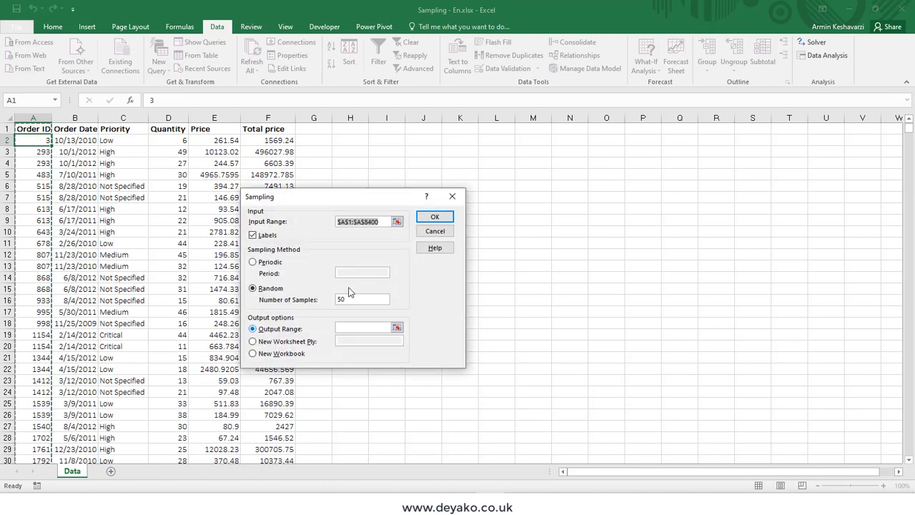
click(570, 129)
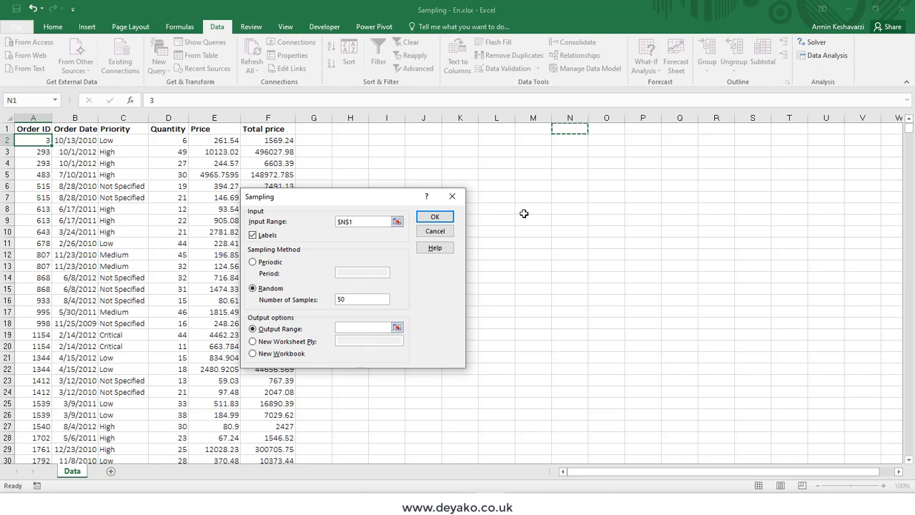
click(351, 328)
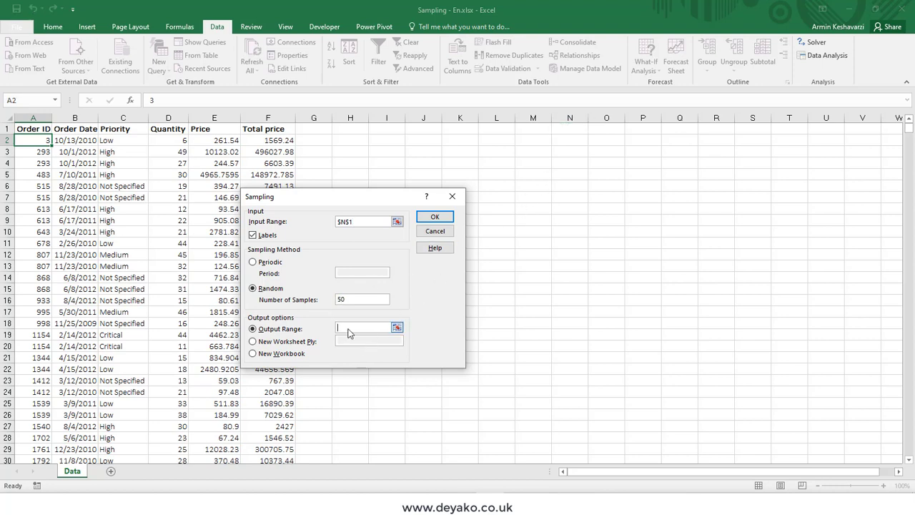
click(575, 132)
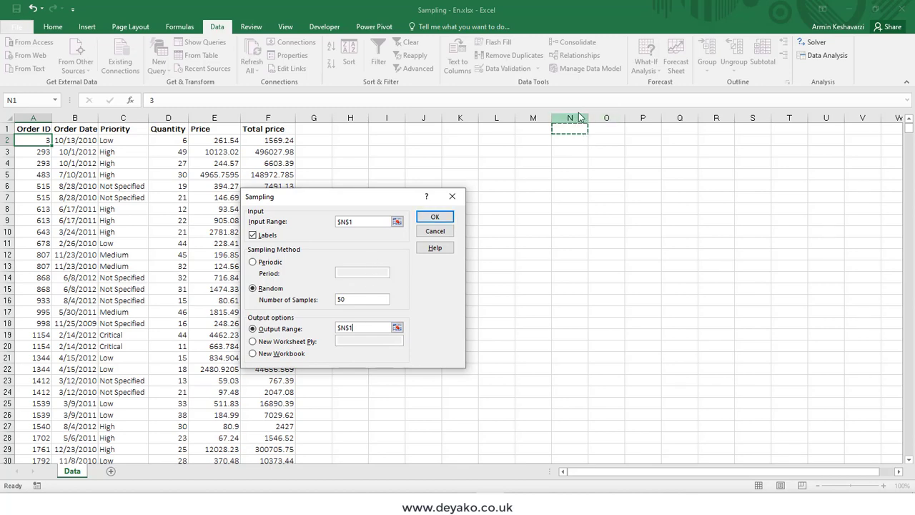
Restore the input range to $A$1:$A$8400 and generate the samples on a new worksheet named Samples.
click(305, 342)
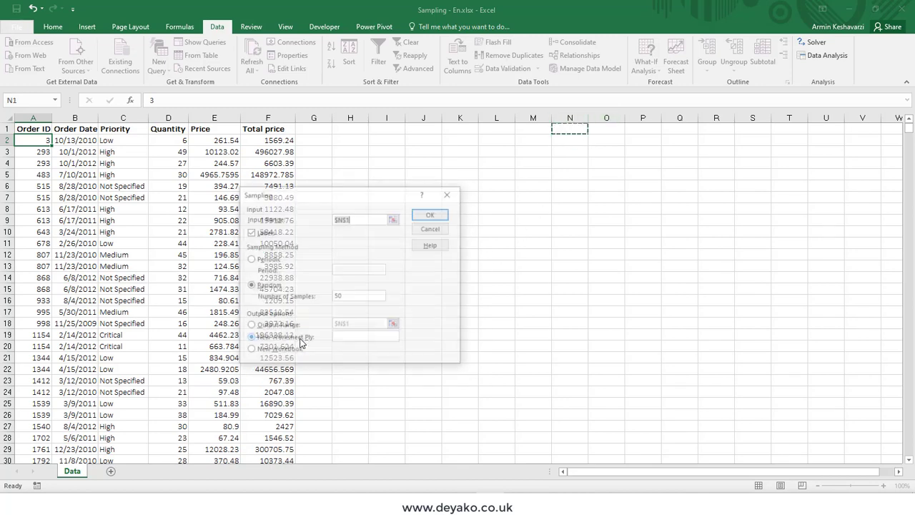
click(356, 338)
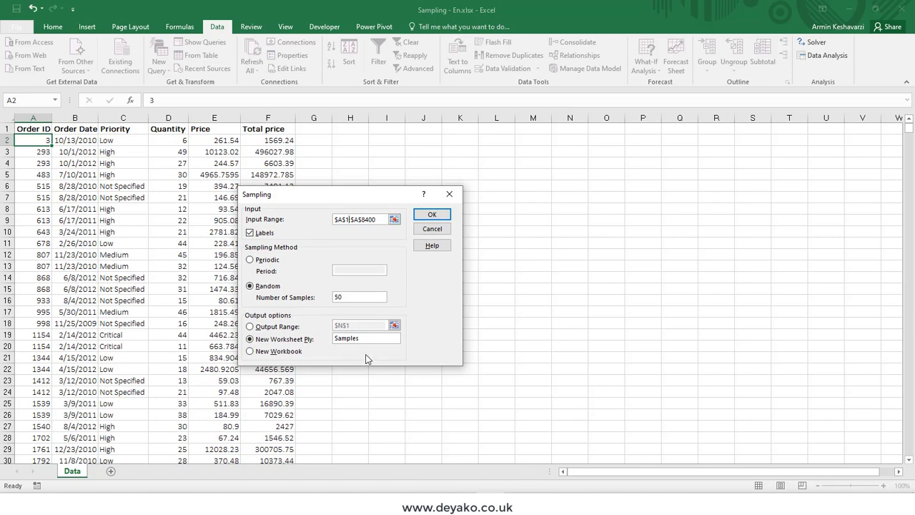
click(437, 215)
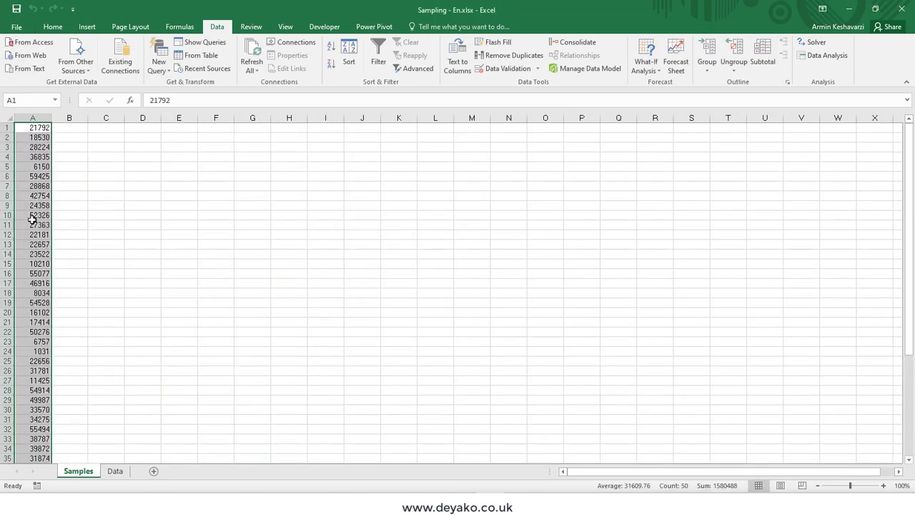
scroll(98, 221, down, 11)
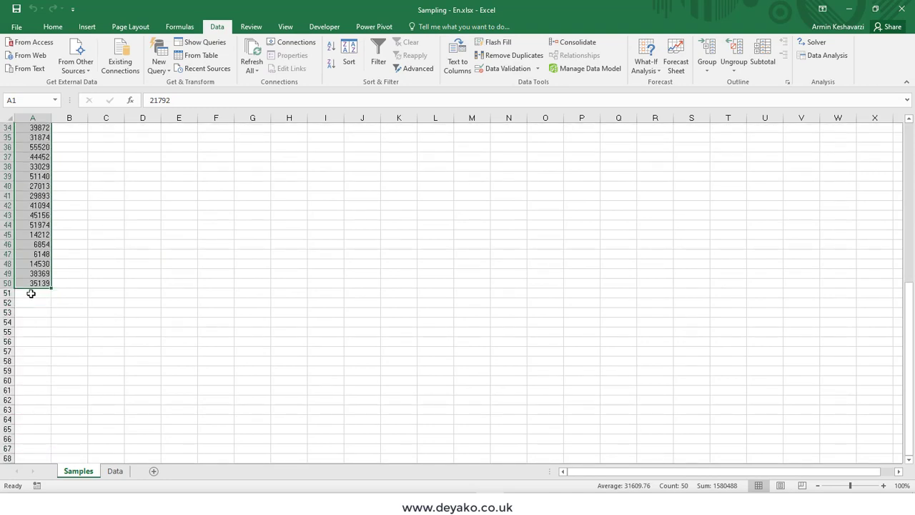
scroll(30, 293, up, 11)
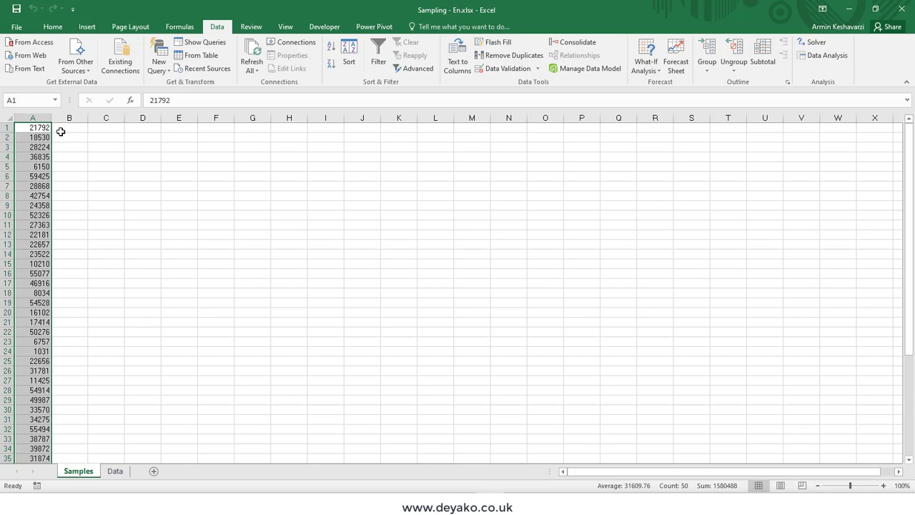
click(36, 127)
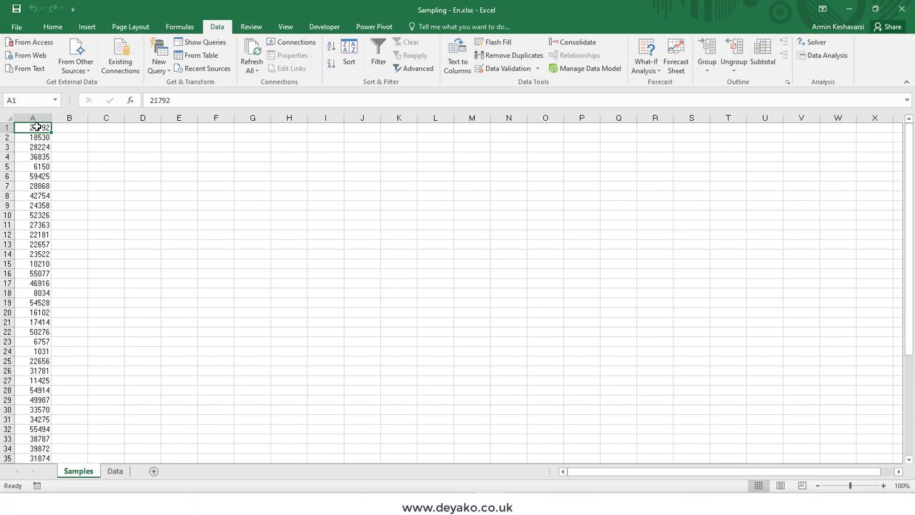
Sample the Order IDs on the Data sheet again, using the periodic method with a period of 100.
click(116, 472)
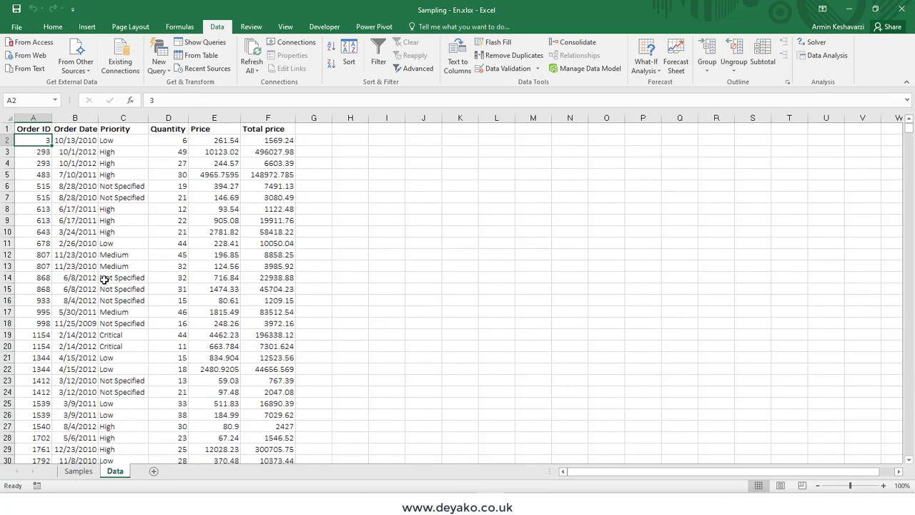
click(829, 55)
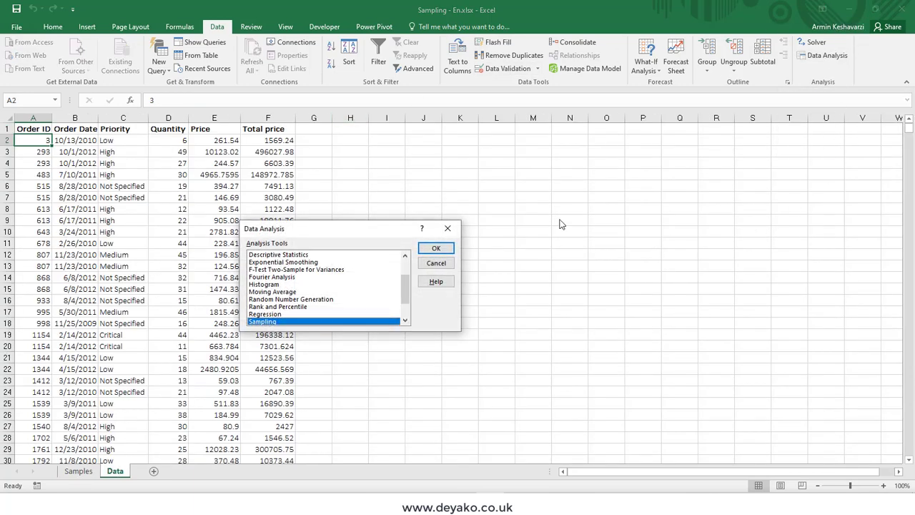
click(438, 250)
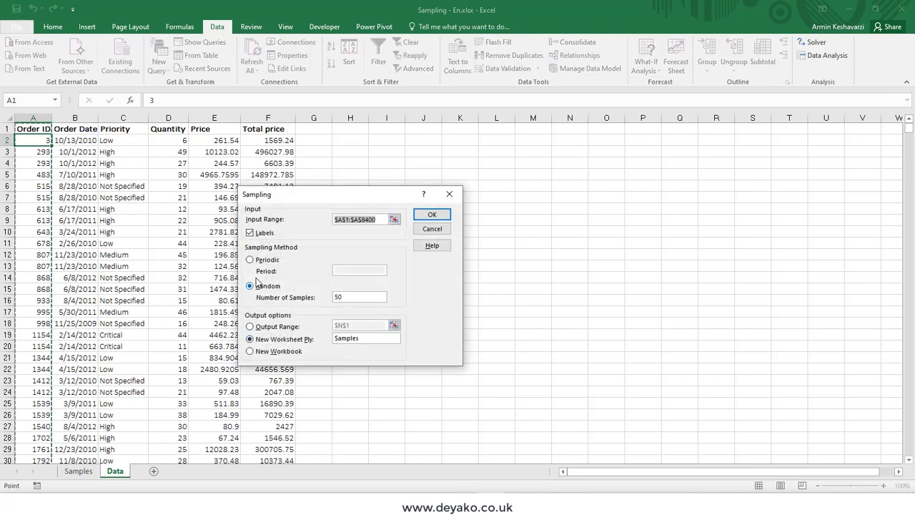
click(266, 261)
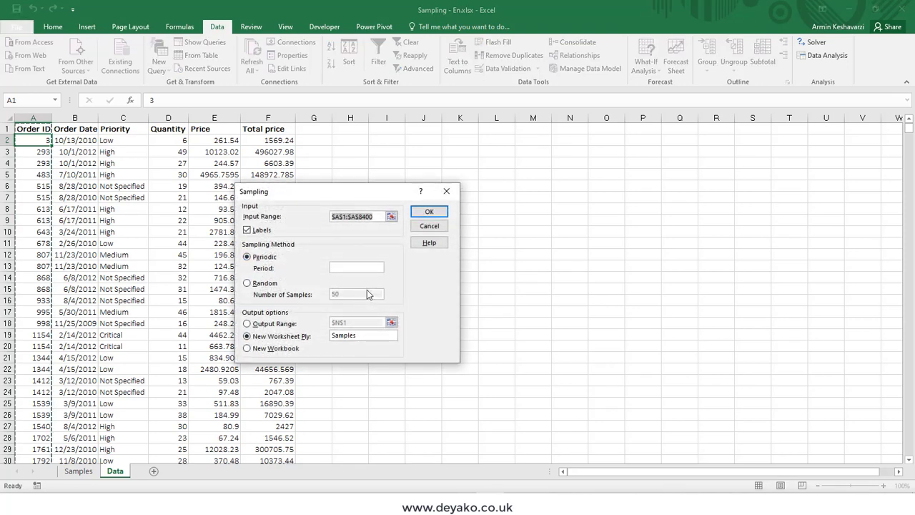
click(338, 269)
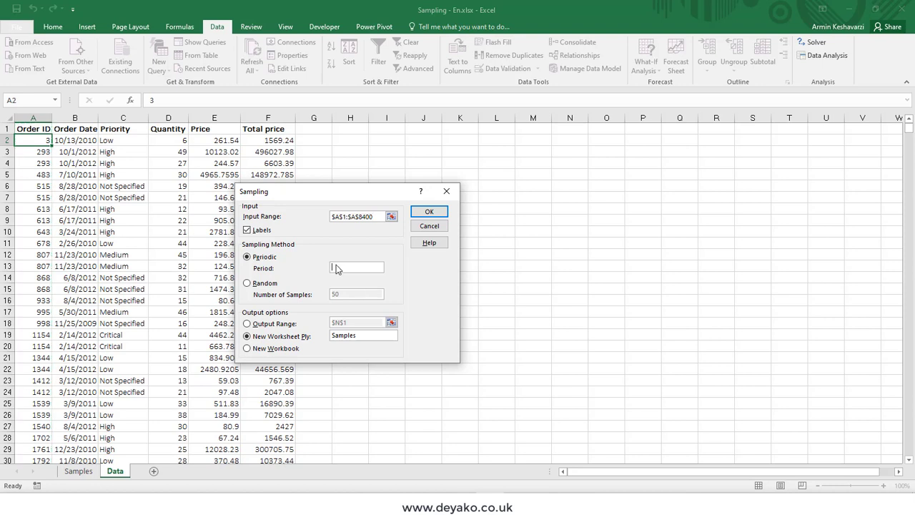
text(100)
double_click(338, 269)
click(364, 266)
click(429, 214)
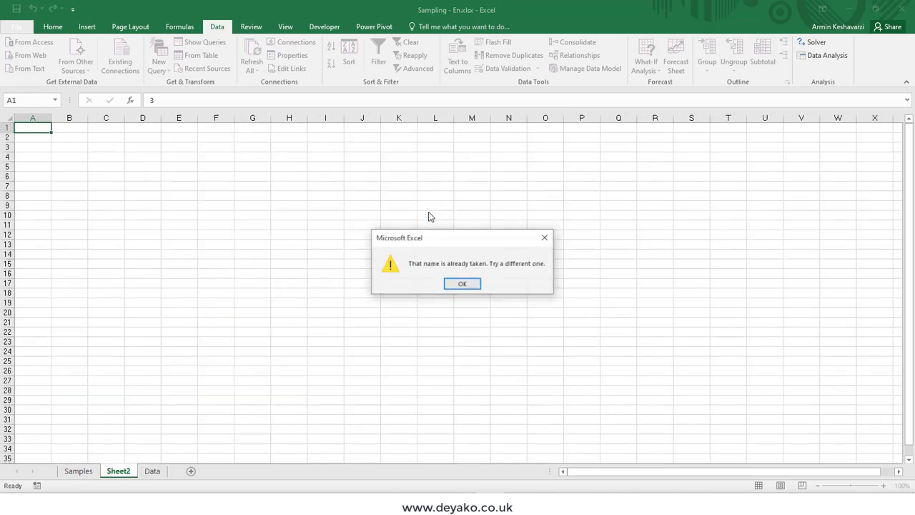
click(459, 289)
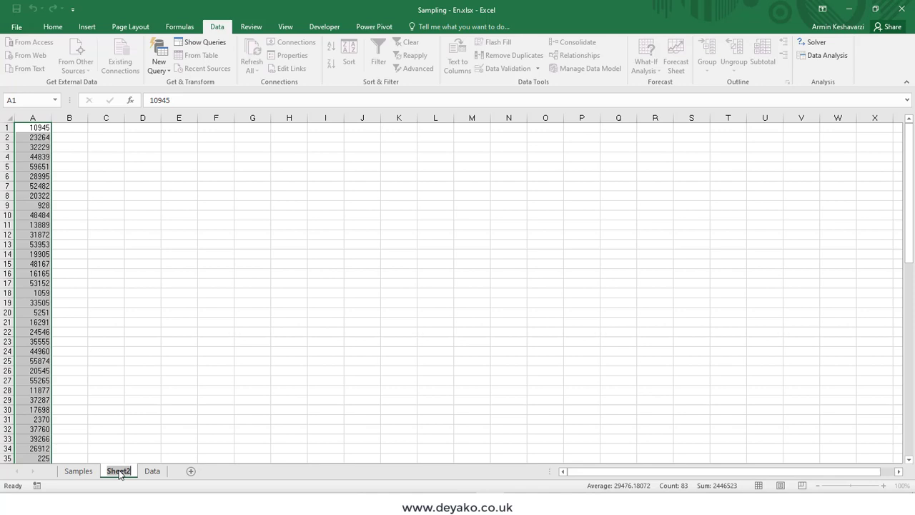
Rename the new output sheet as "Samples periodic".
text(Samples periodic)
key(Return)
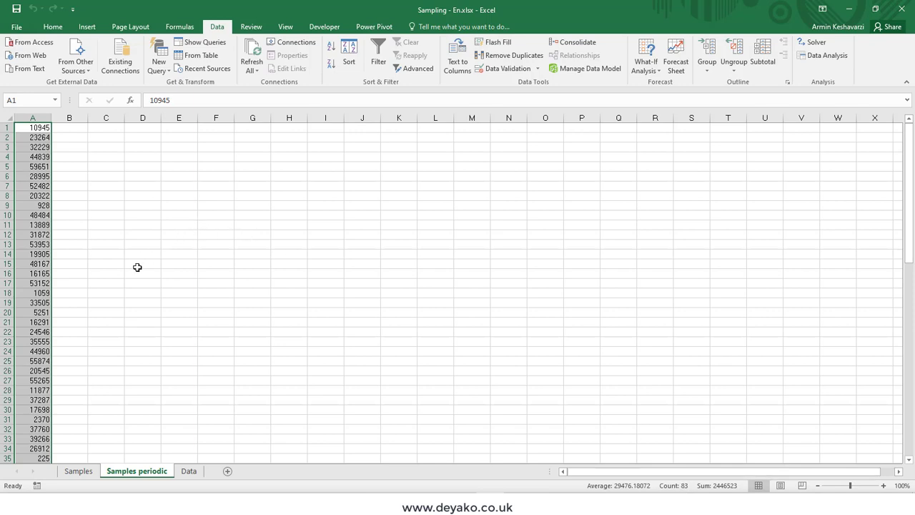
click(37, 127)
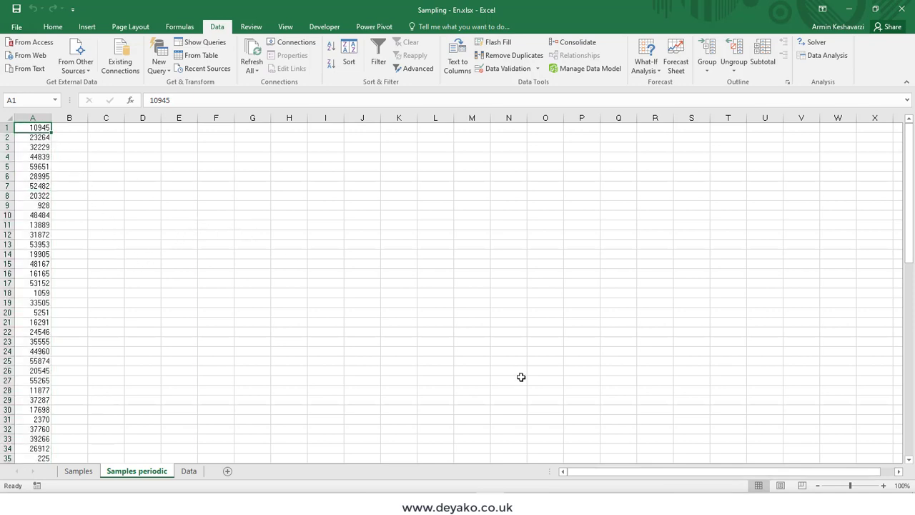
Select the Order IDs A101:A200 on the Data sheet to check which rows the periodic sampling picks.
click(189, 471)
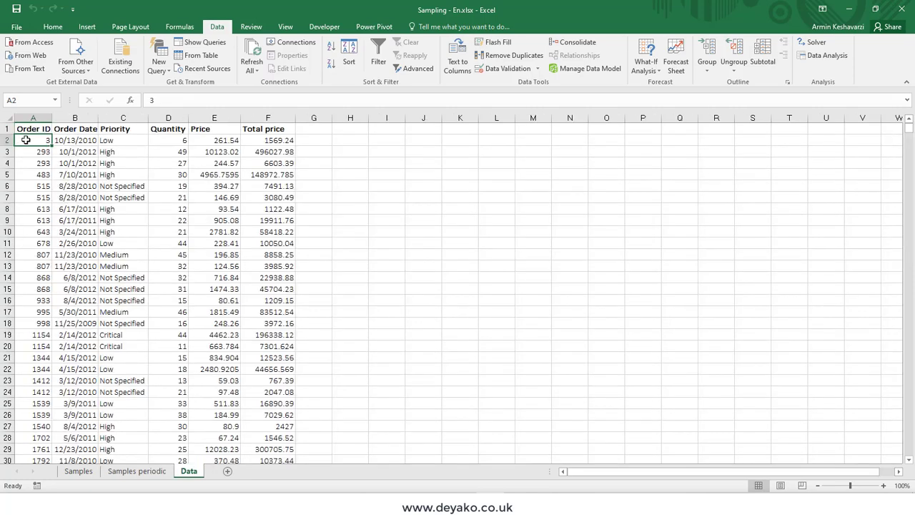
drag(27, 140, 25, 449)
click(30, 369)
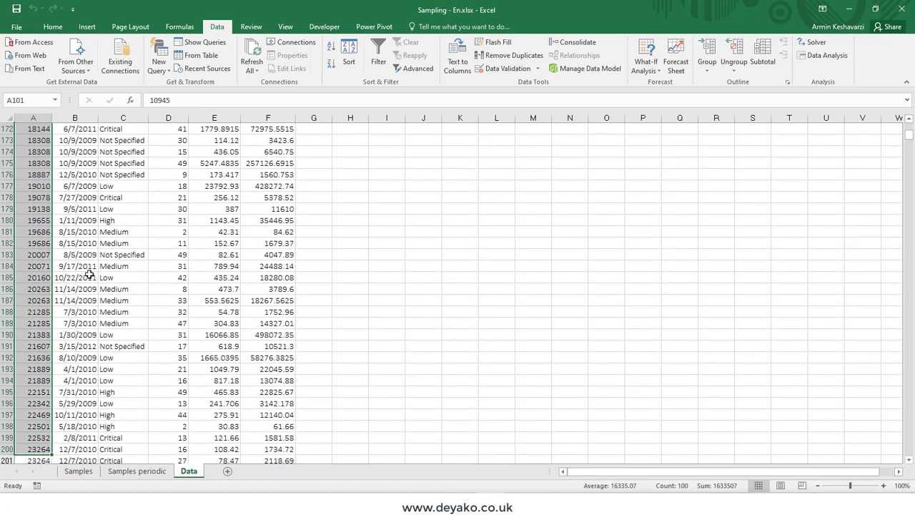
Select the Order IDs A201:A300 on the Data sheet and review the sampled values on the Samples periodic sheet.
scroll(78, 294, down, 4)
drag(29, 323, 20, 426)
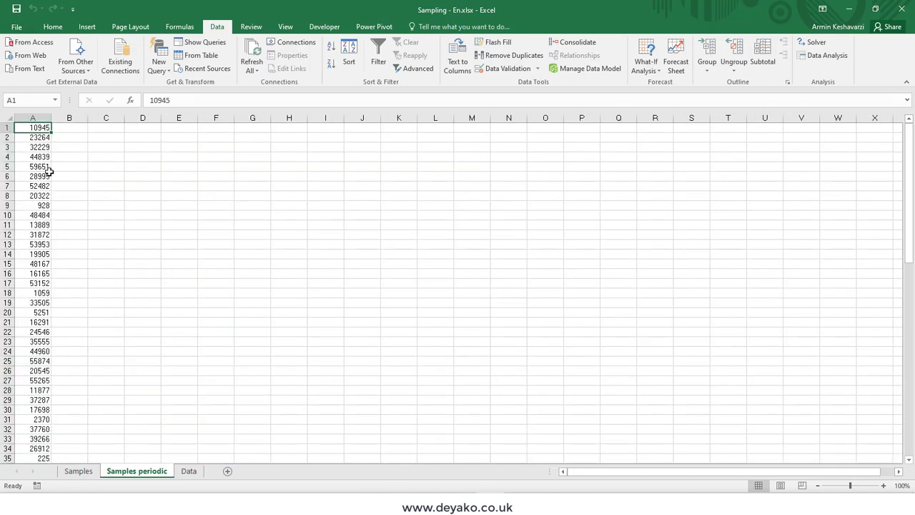
scroll(42, 182, down, 2)
scroll(45, 185, down, 1)
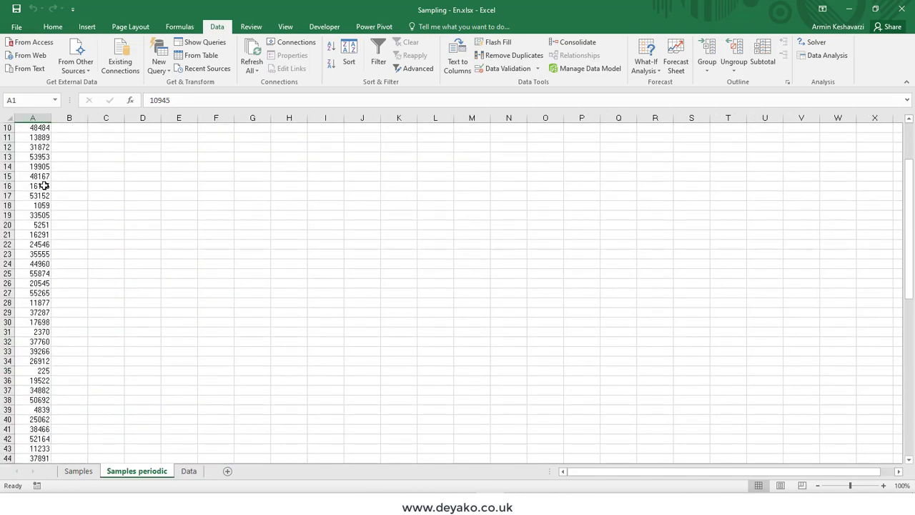
scroll(45, 180, up, 3)
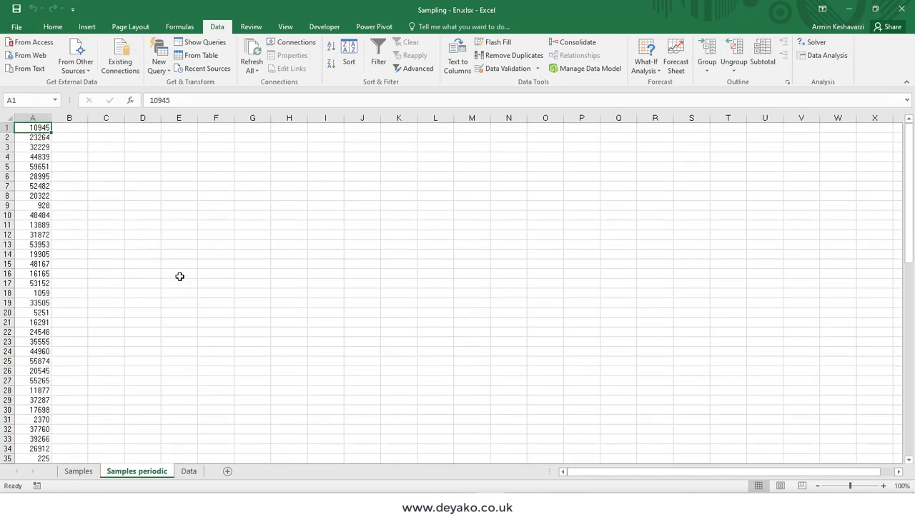
Compare the Data sheet with the Samples periodic sheet, finishing on the Samples sheet.
click(189, 471)
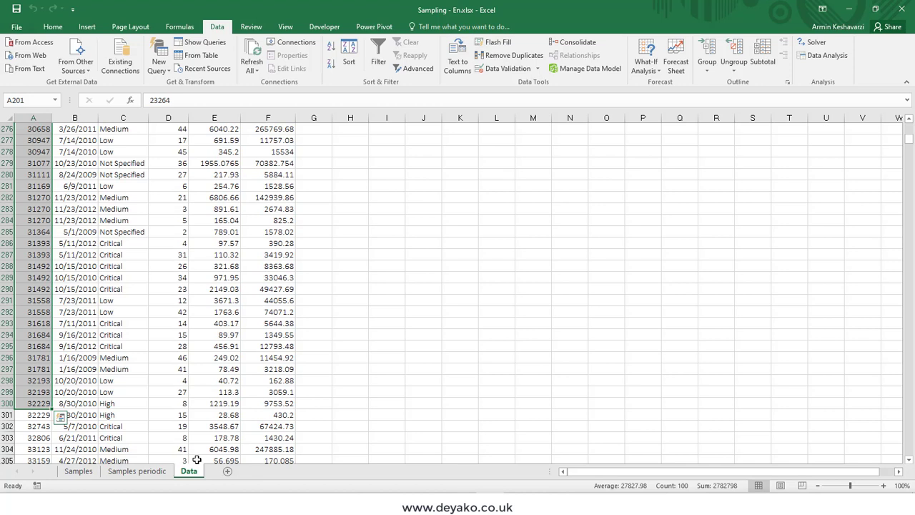
click(136, 471)
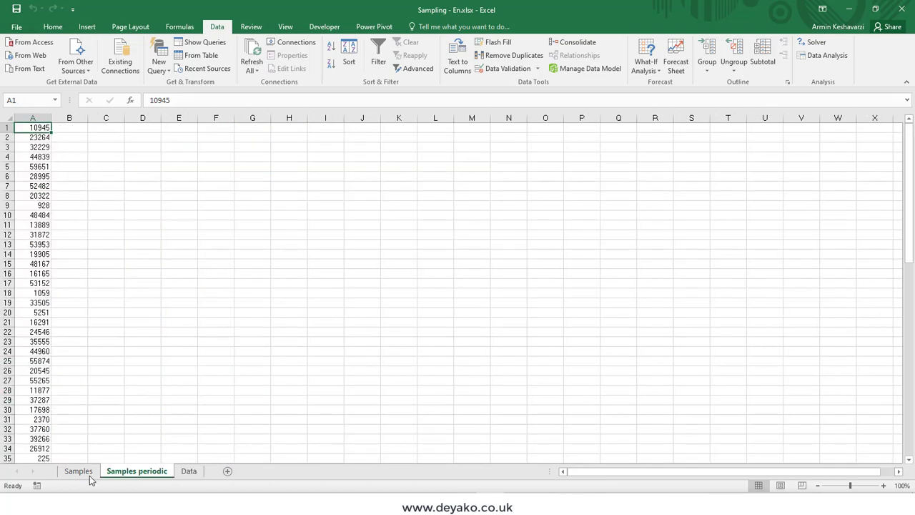
click(79, 471)
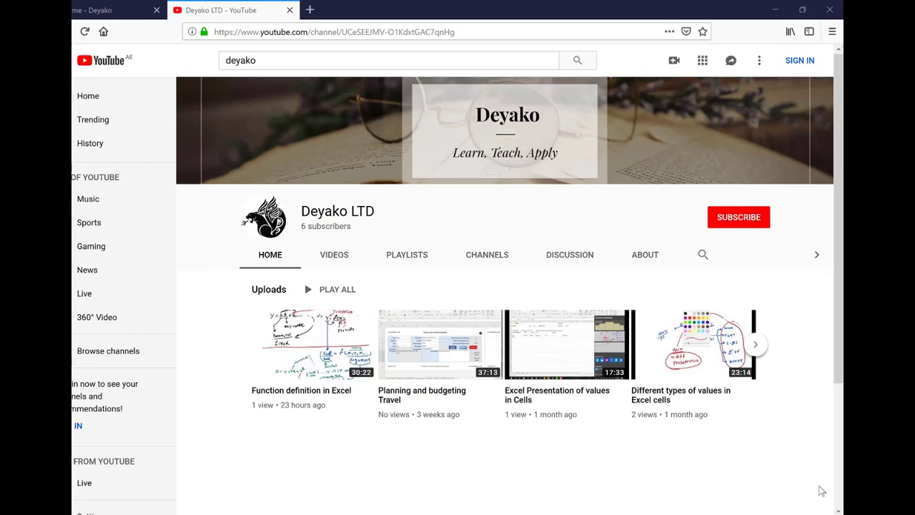
Switch to the Deyako website in the browser and look through its home page to the New In products.
key(ctrl+shift+Tab)
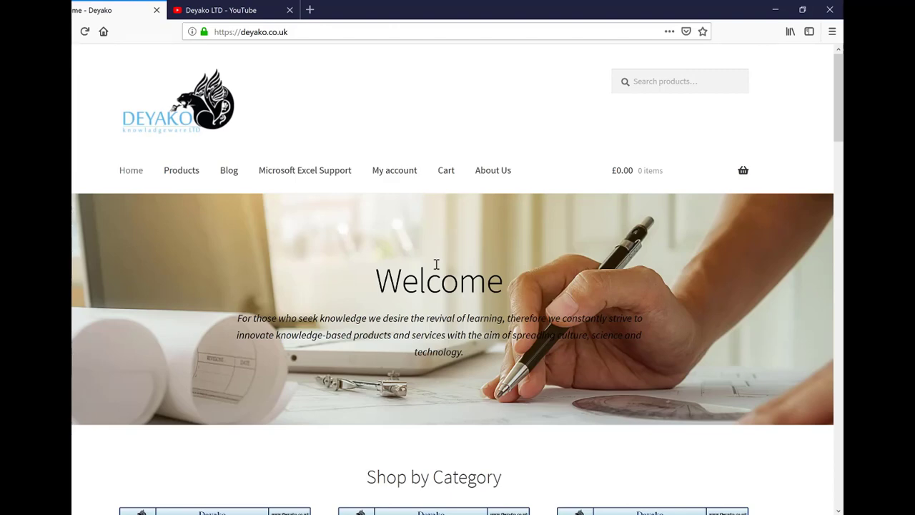
scroll(436, 265, down, 10)
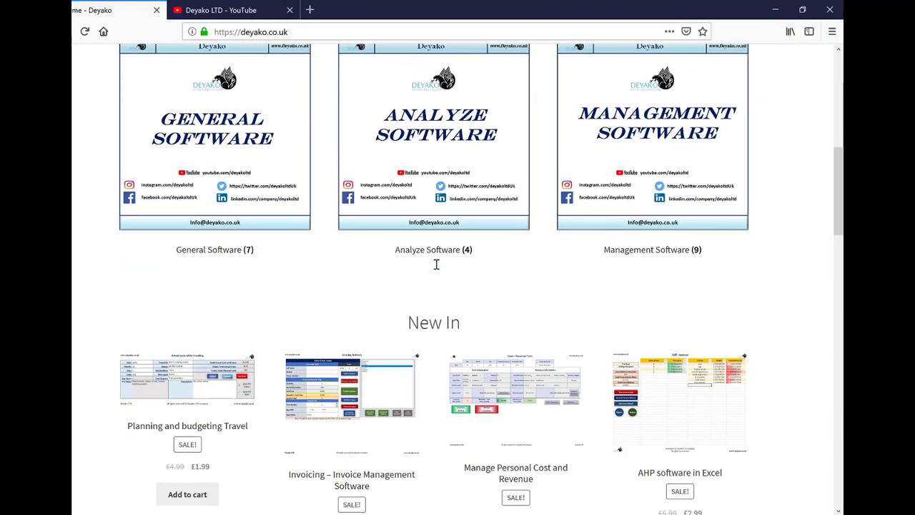